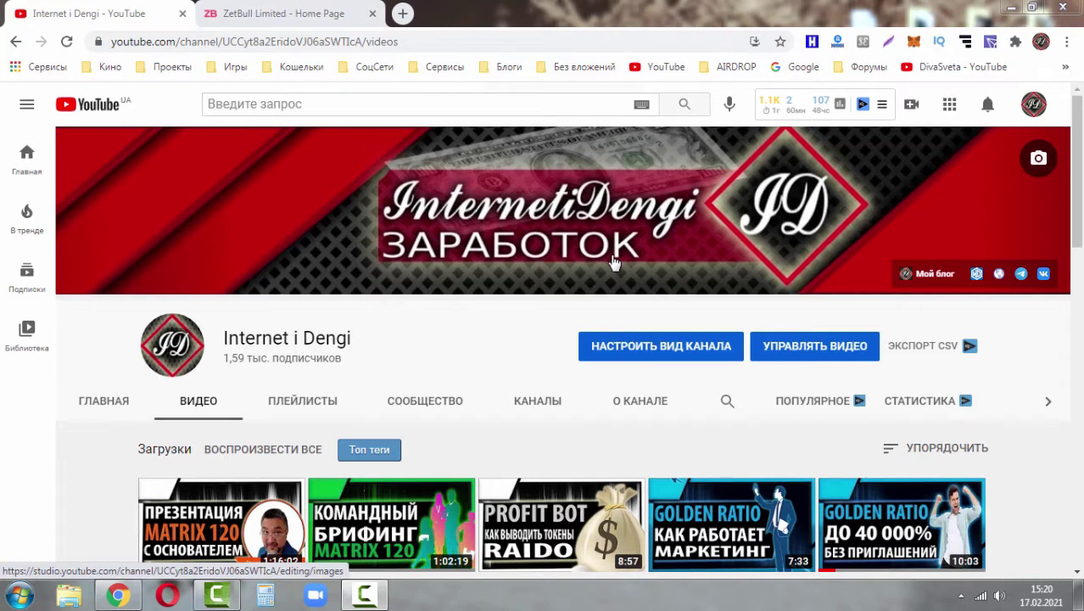
Switch to the ZetBull site and open the account overview to review the balance, deposits and withdrawals.
click(322, 11)
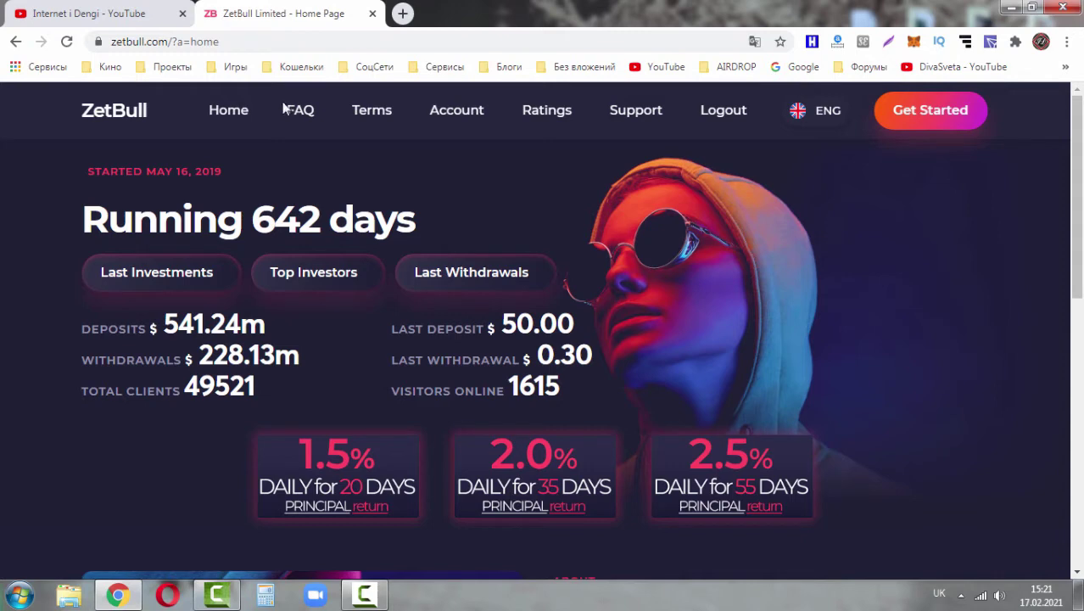
click(439, 112)
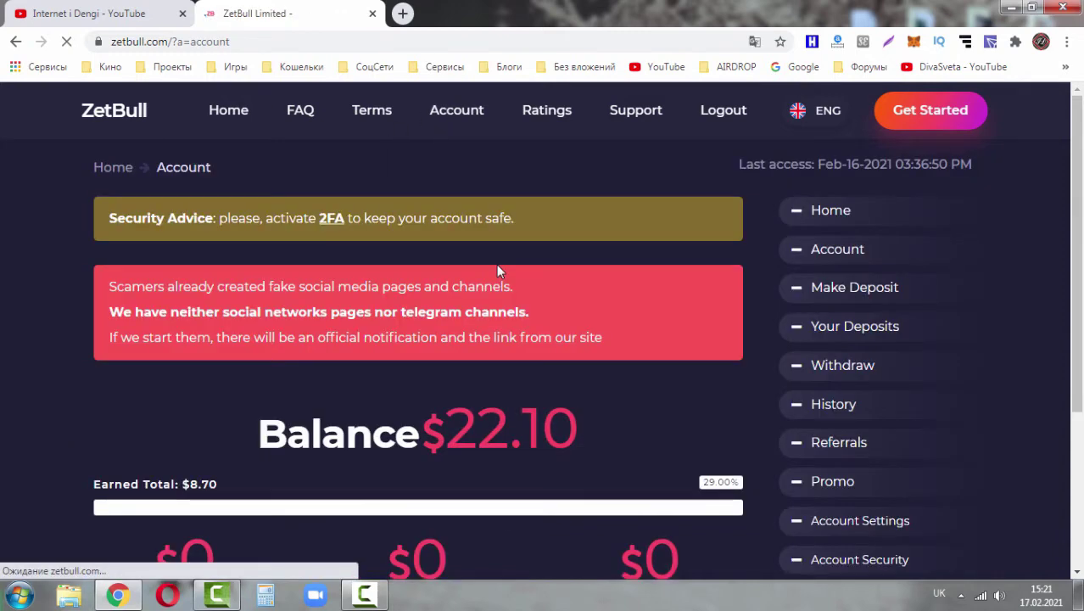
scroll(497, 267, down, 2)
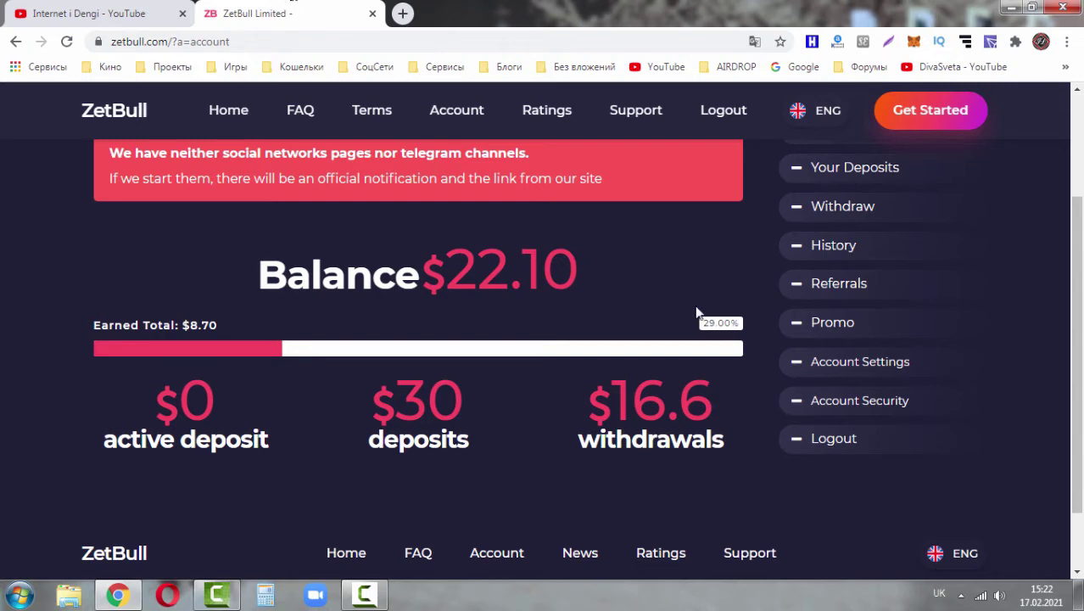
scroll(710, 319, up, 2)
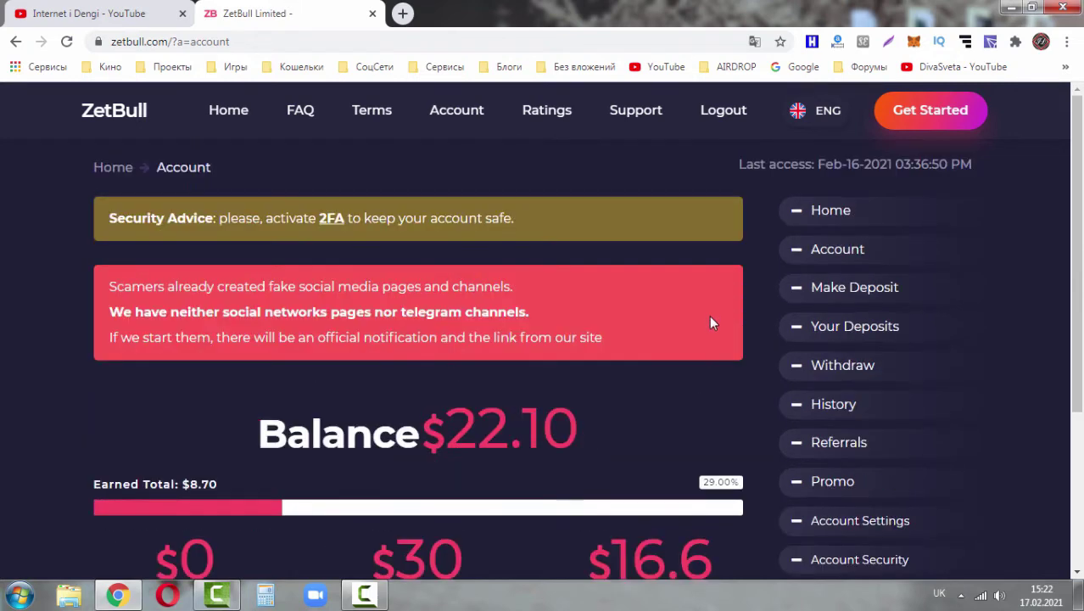
scroll(717, 339, down, 1)
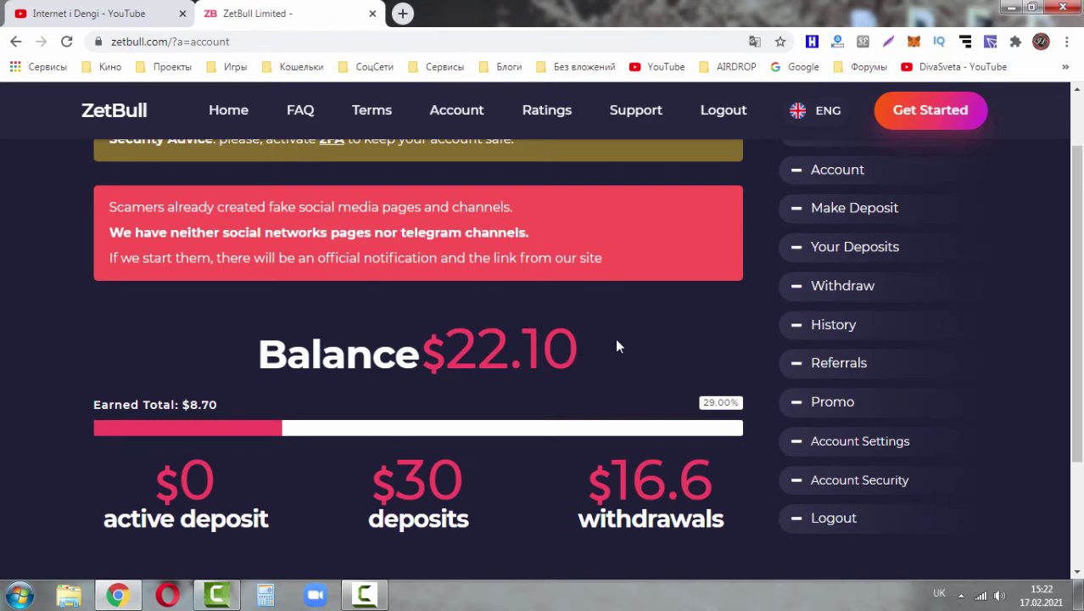
Start a new deposit on the ZET1 plan and choose the Perfect Money account balance as the funding source.
click(844, 213)
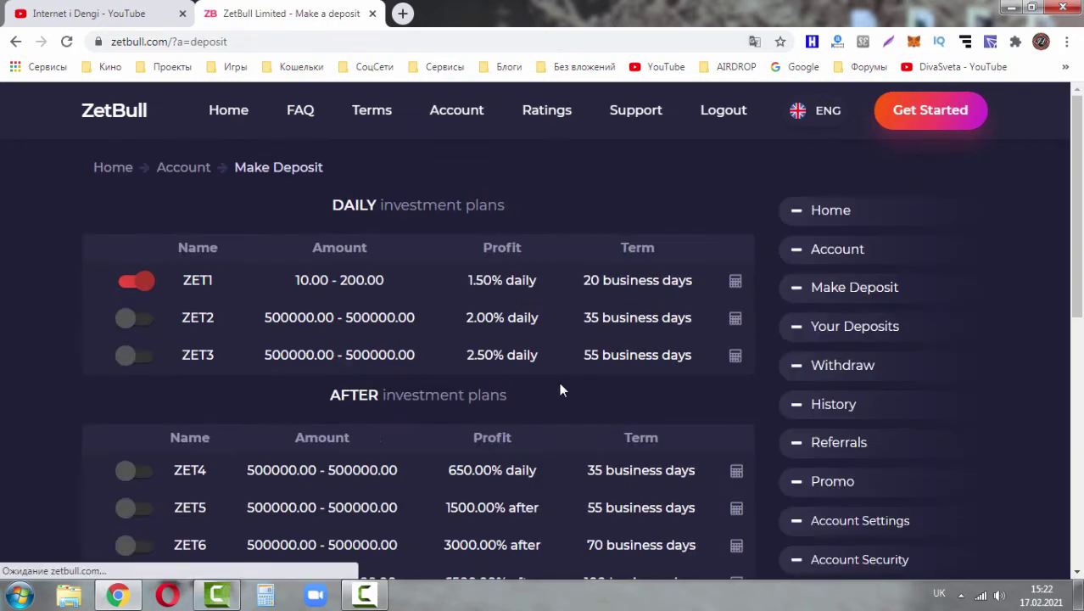
scroll(559, 382, down, 1)
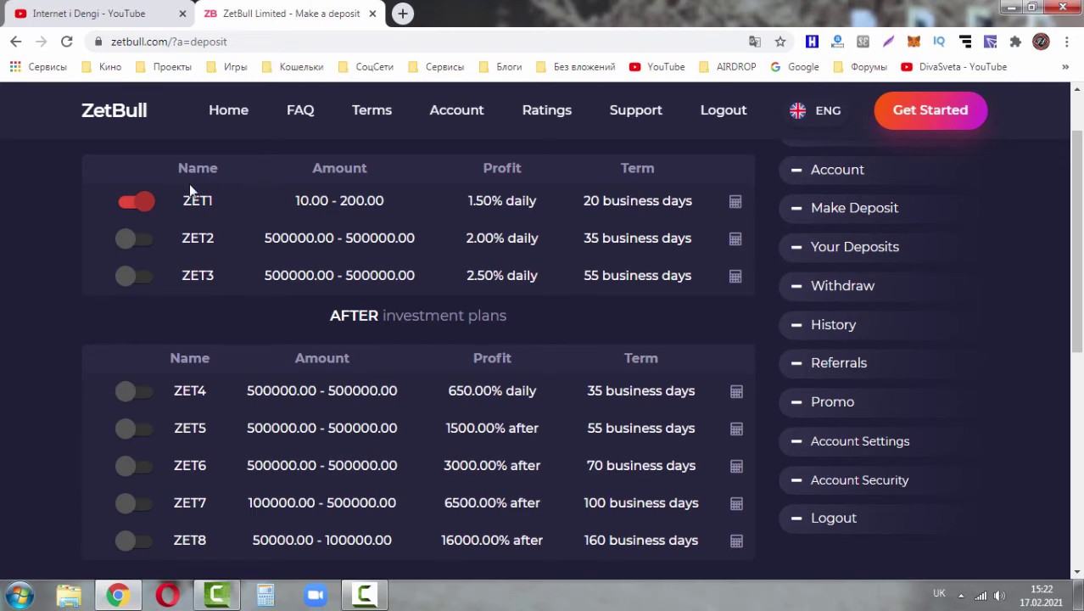
scroll(383, 199, down, 5)
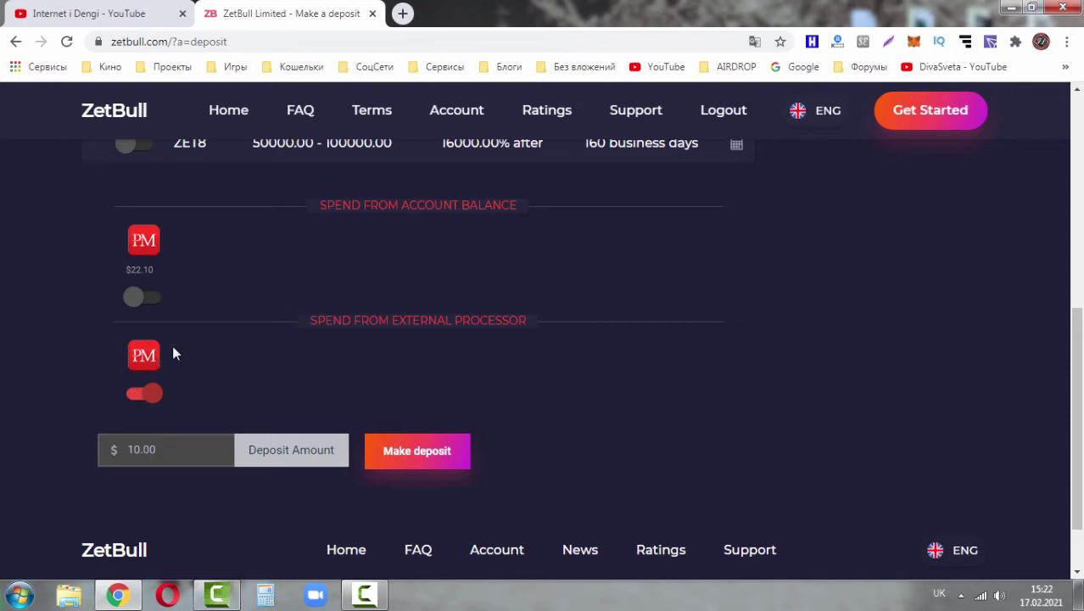
scroll(181, 348, down, 1)
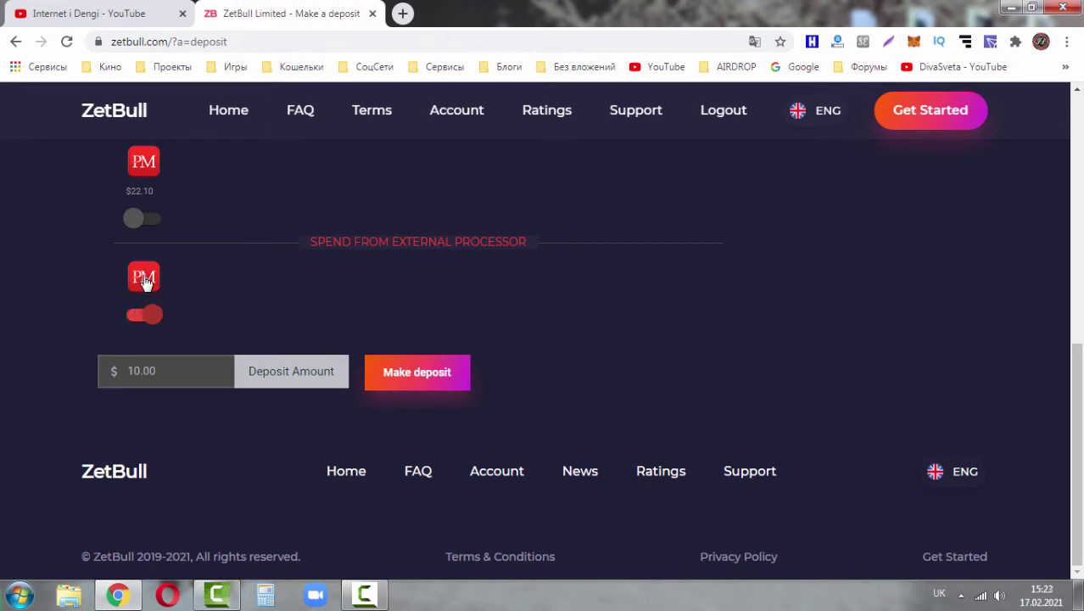
scroll(179, 299, up, 1)
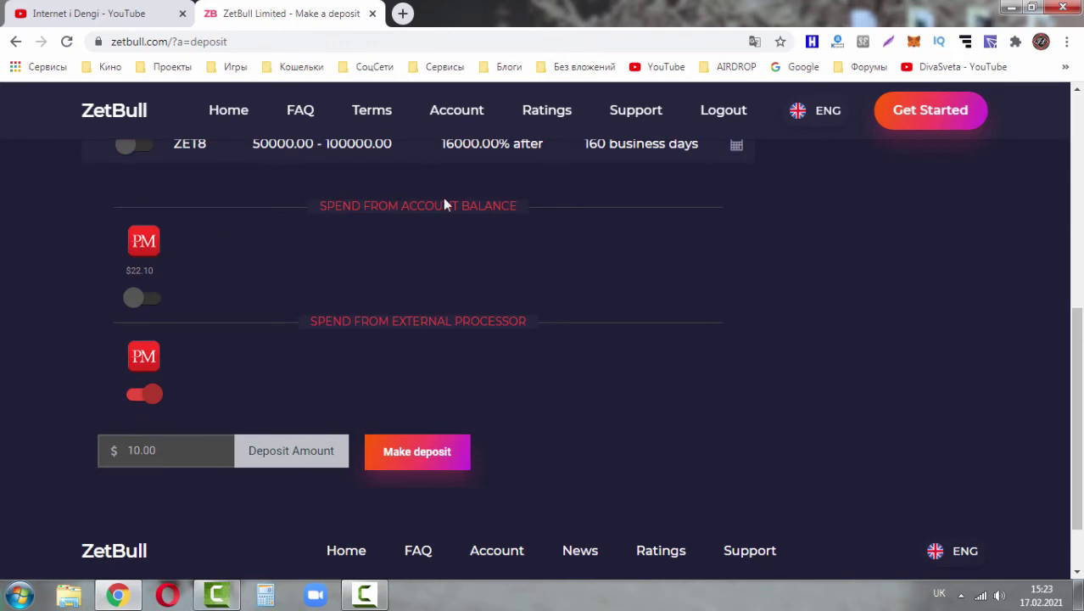
click(152, 302)
scroll(277, 272, down, 2)
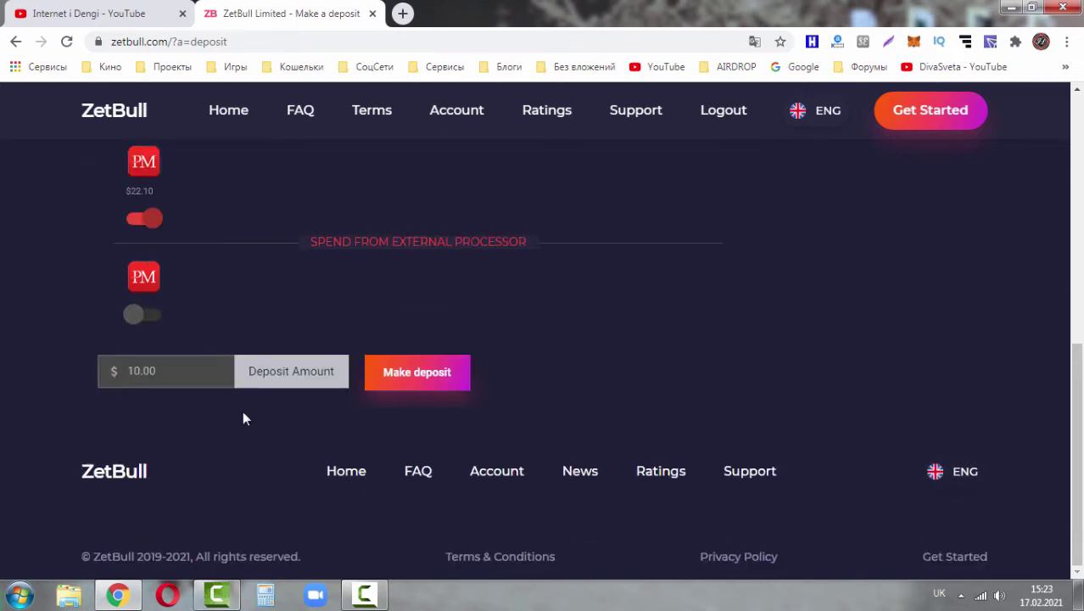
Set the deposit amount to $20 and submit the deposit.
click(295, 370)
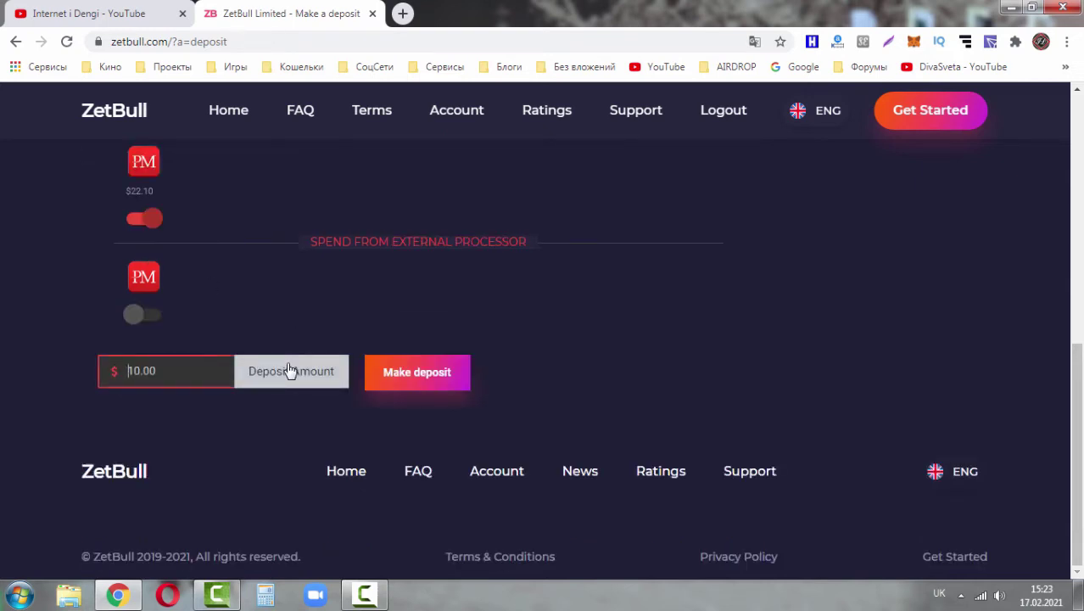
double_click(145, 361)
text(20)
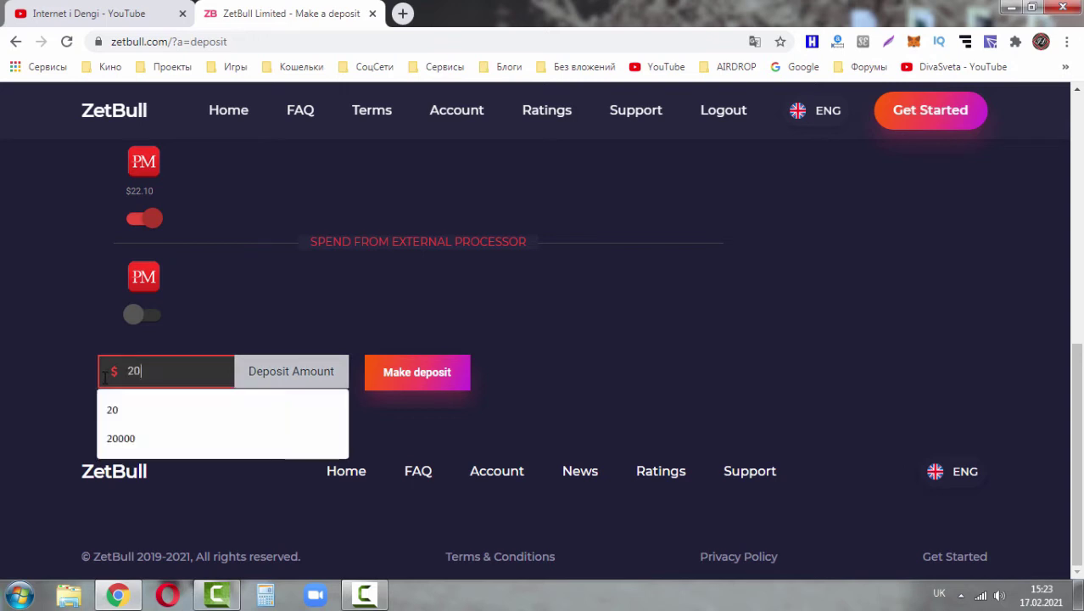
click(86, 348)
click(409, 376)
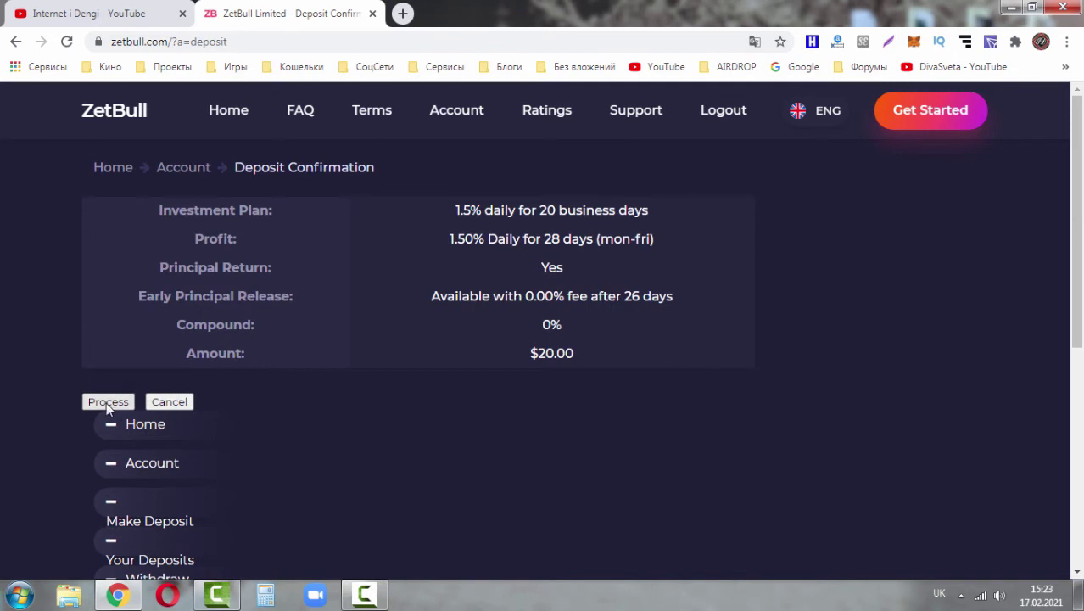
Process the deposit on the confirmation page and review it in the list of active deposits.
click(107, 403)
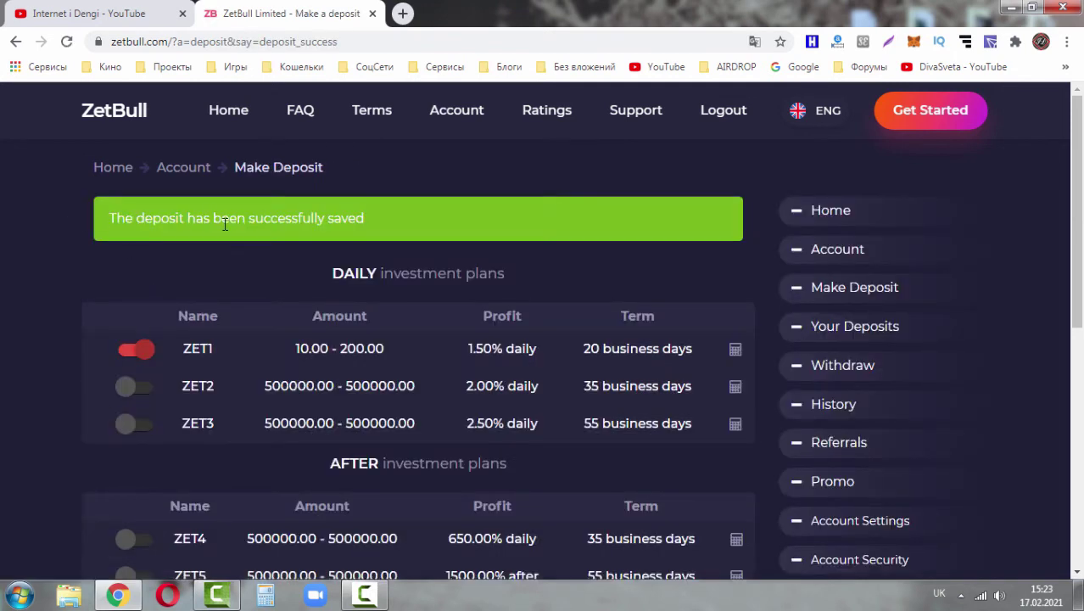
click(875, 343)
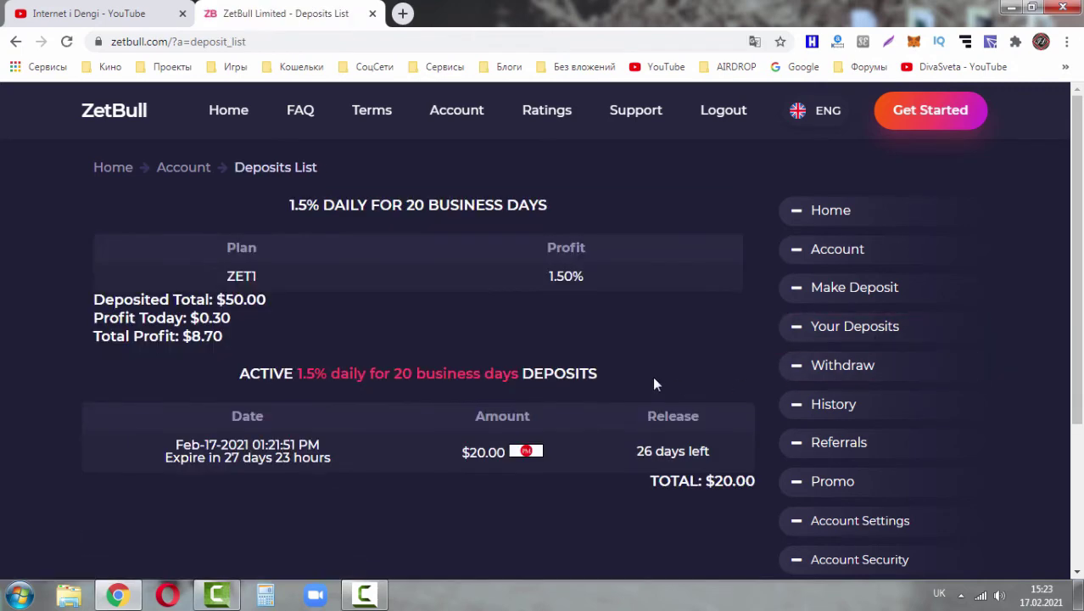
scroll(652, 376, down, 2)
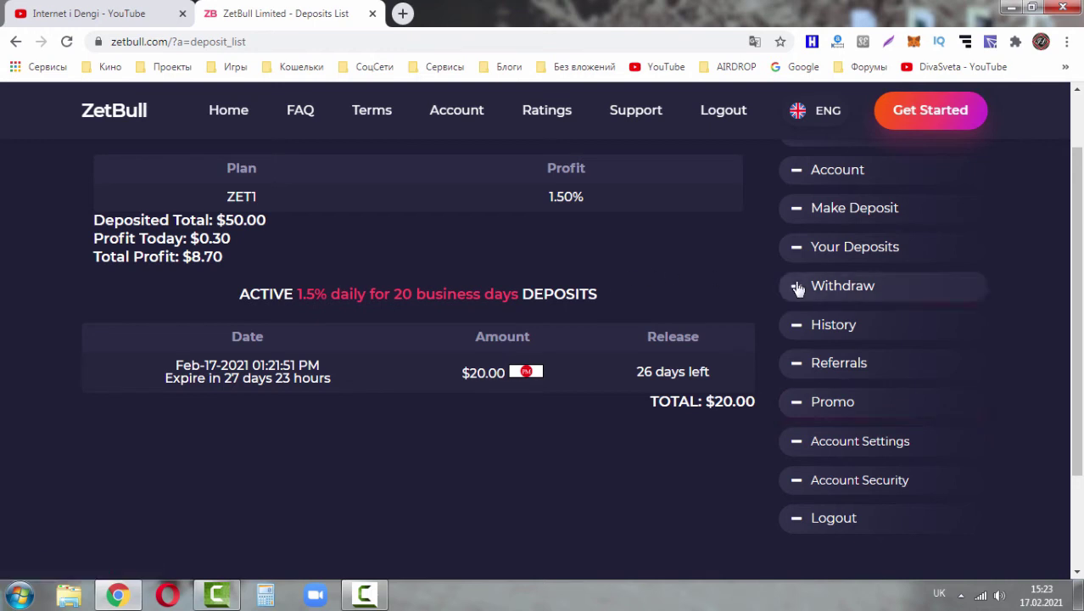
Open the withdrawal request form and set the withdrawal amount to $2.10.
click(824, 289)
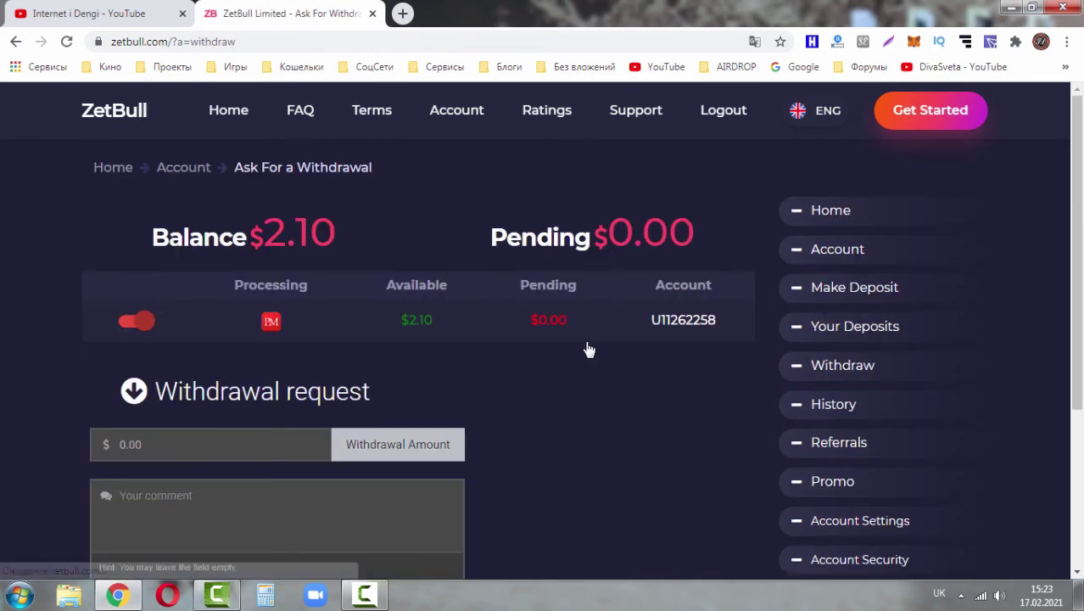
scroll(585, 346, down, 1)
scroll(461, 240, down, 1)
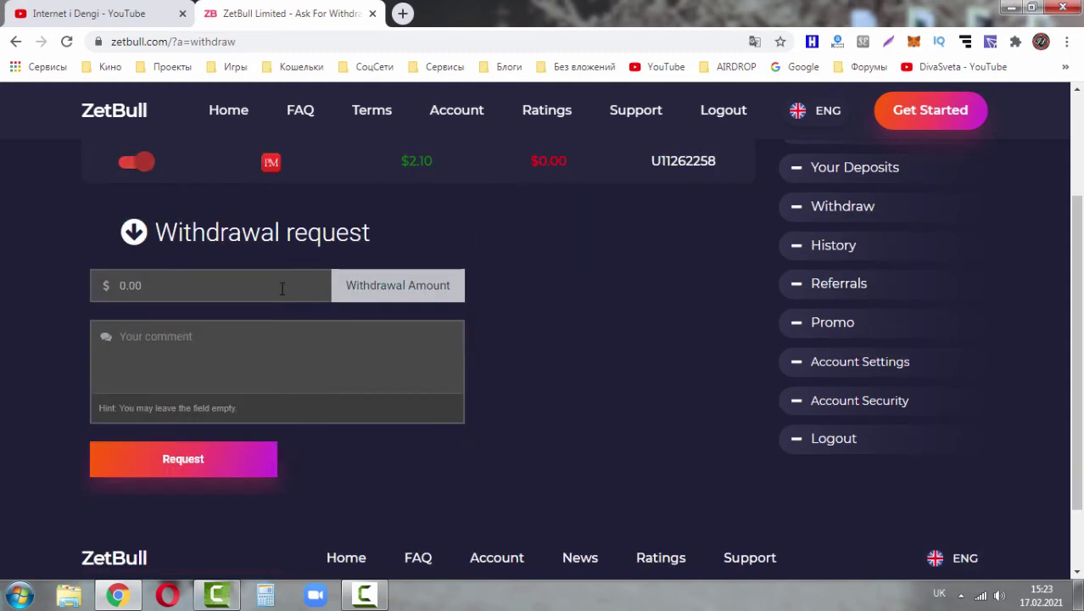
double_click(107, 285)
text(.)
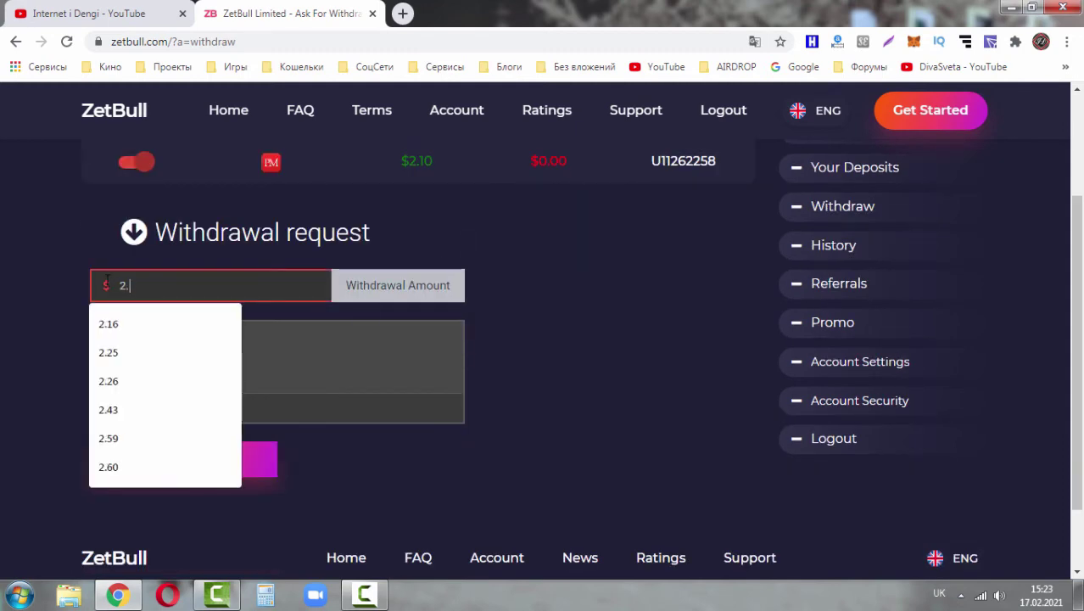
text(10)
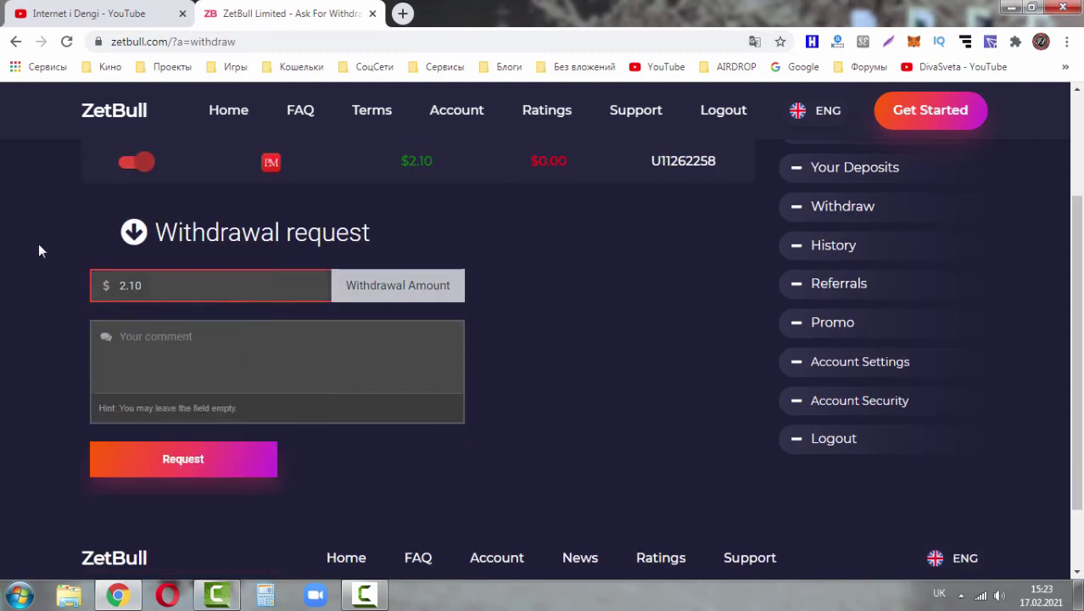
Submit the withdrawal request with the comment left empty and confirm it.
scroll(38, 243, up, 1)
scroll(155, 319, down, 1)
click(150, 458)
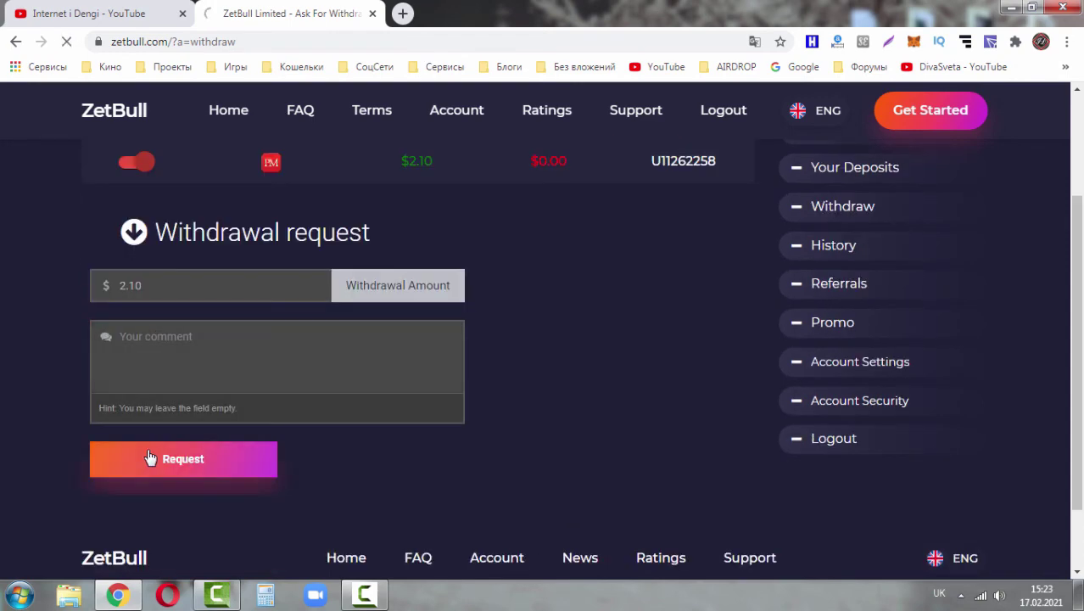
click(242, 379)
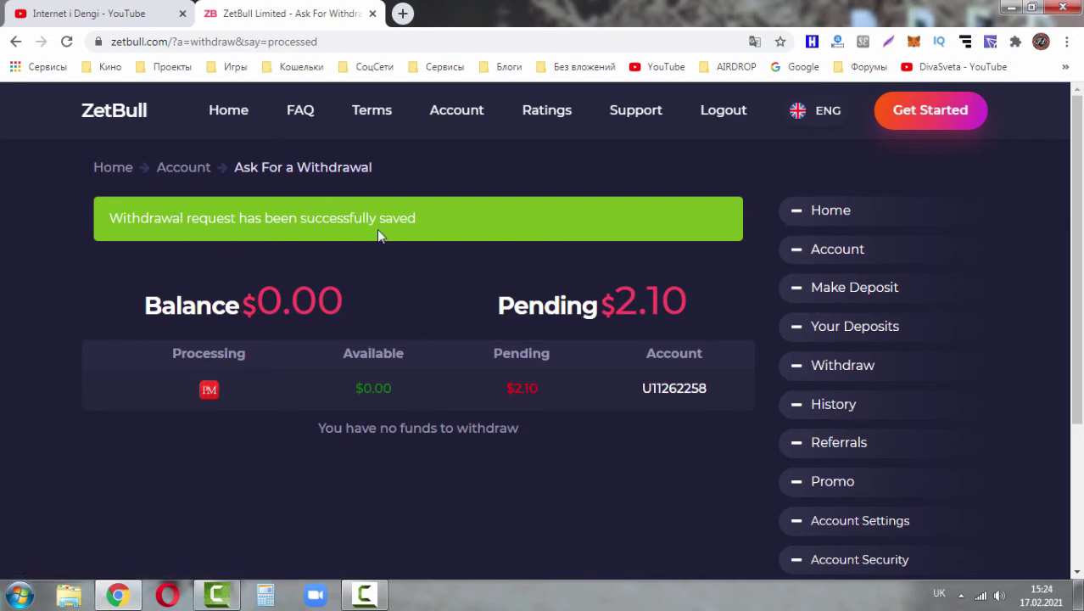
Open the transactions history and examine the latest withdrawal request, deposit and earning entries.
click(823, 404)
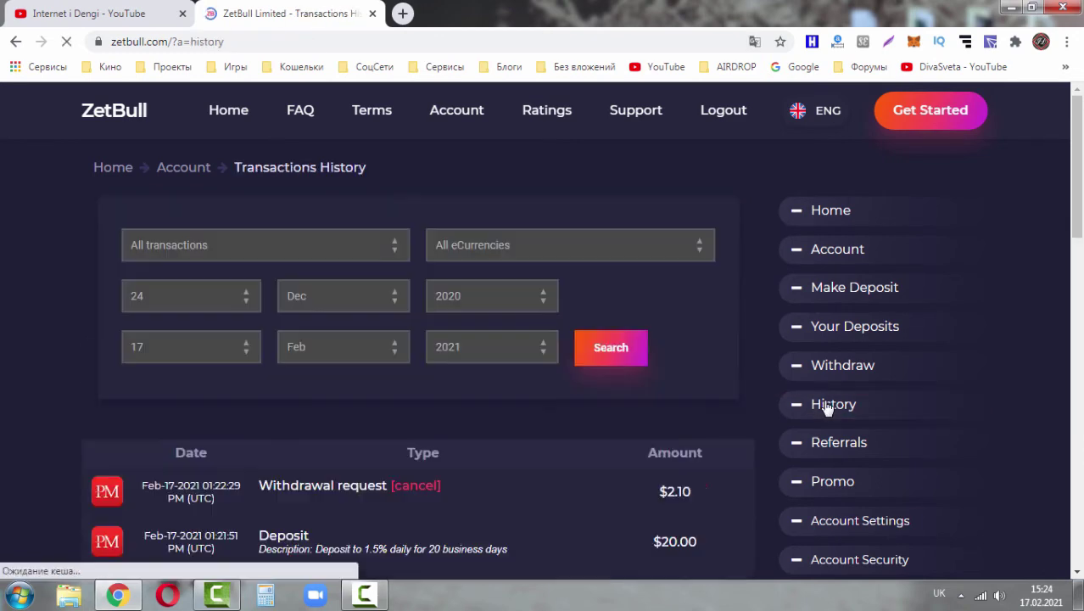
scroll(554, 388, down, 2)
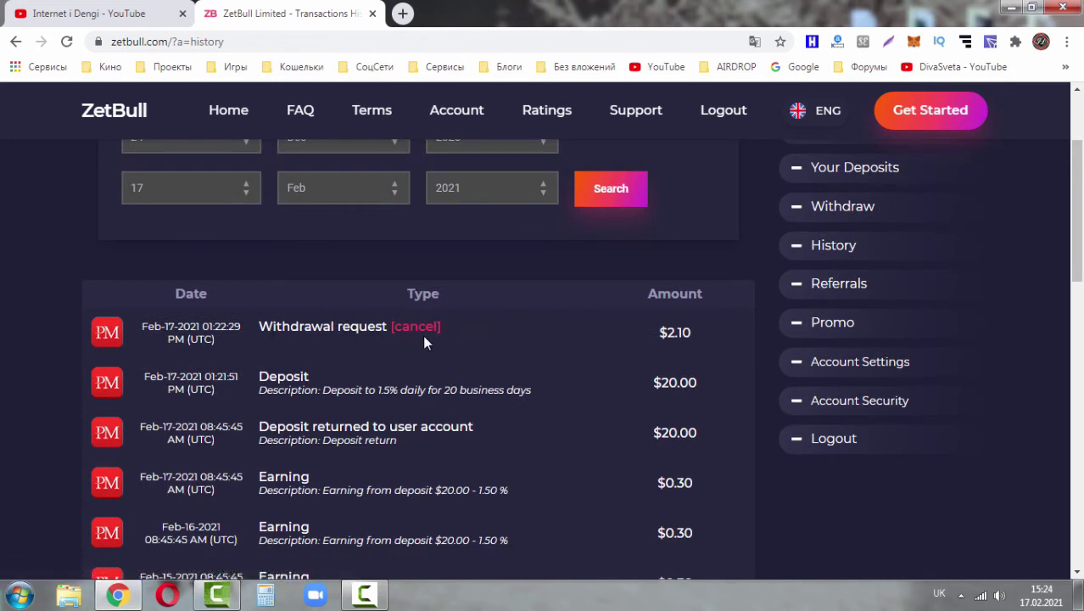
scroll(415, 333, down, 1)
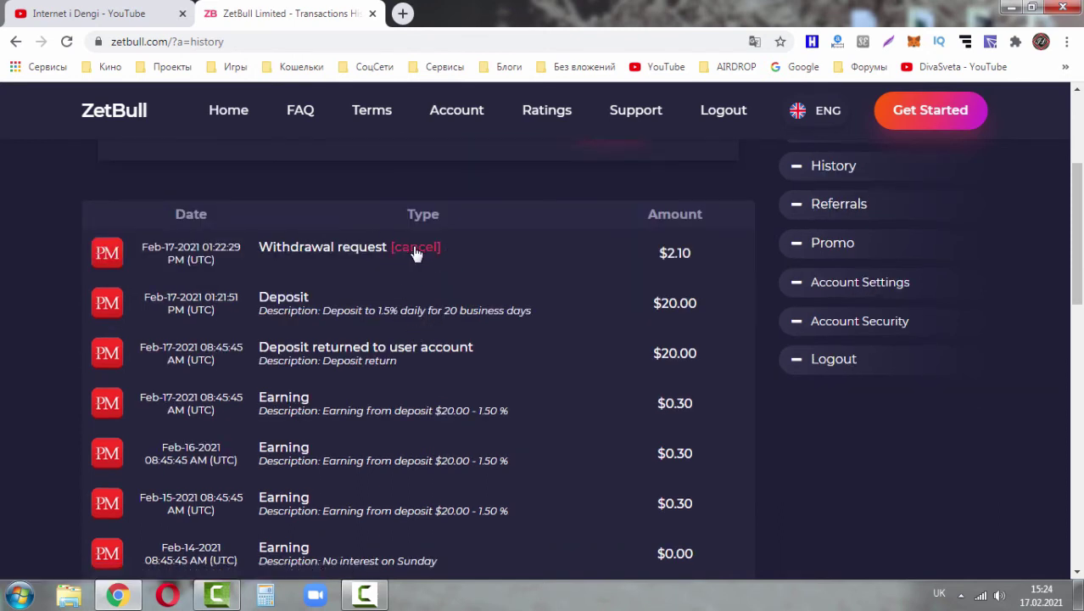
scroll(552, 265, up, 1)
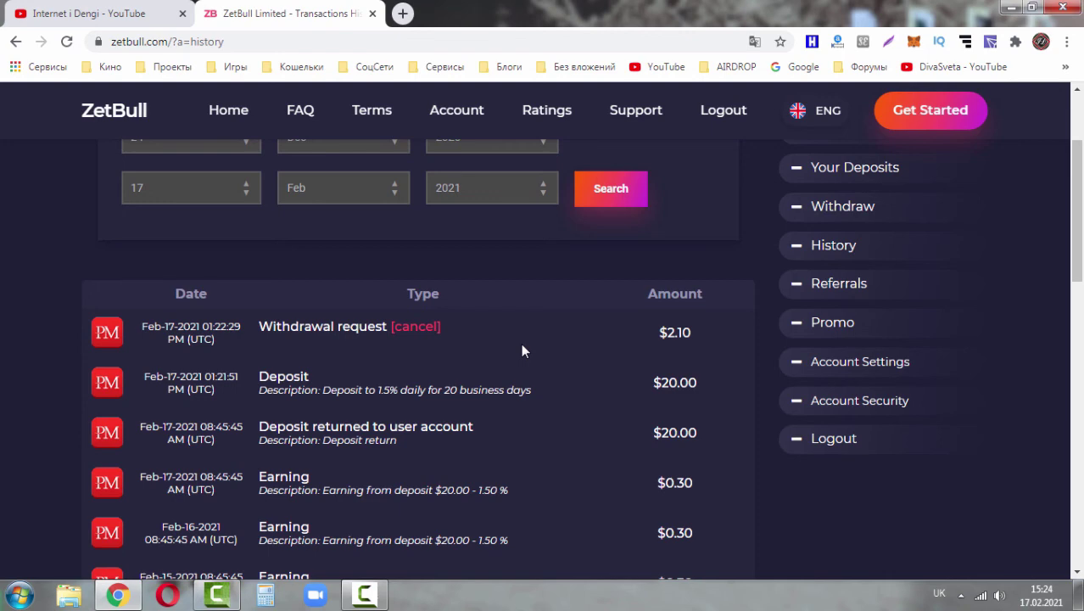
scroll(534, 373, up, 2)
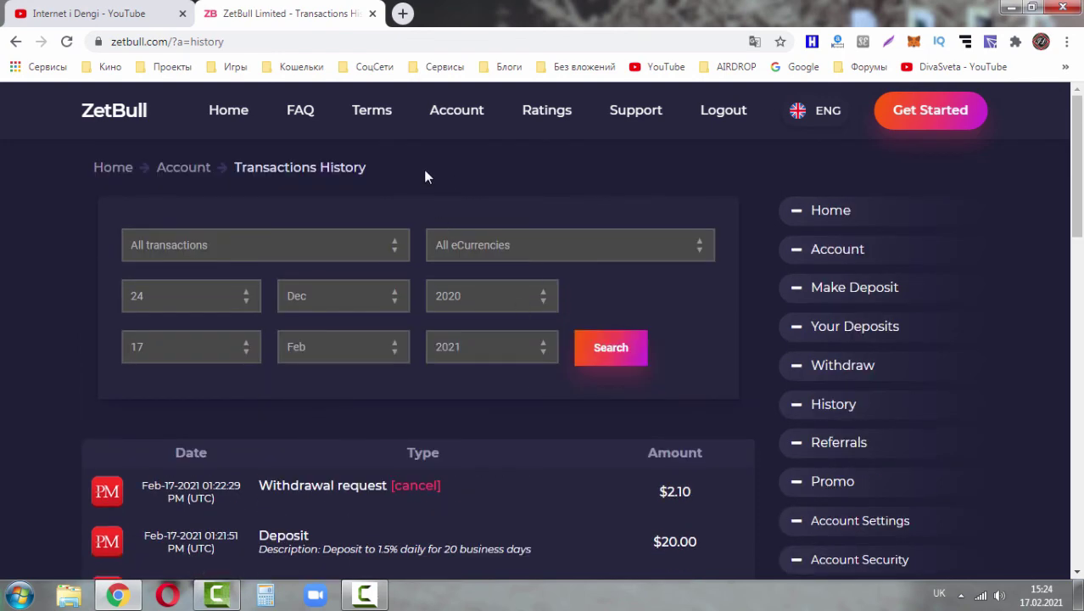